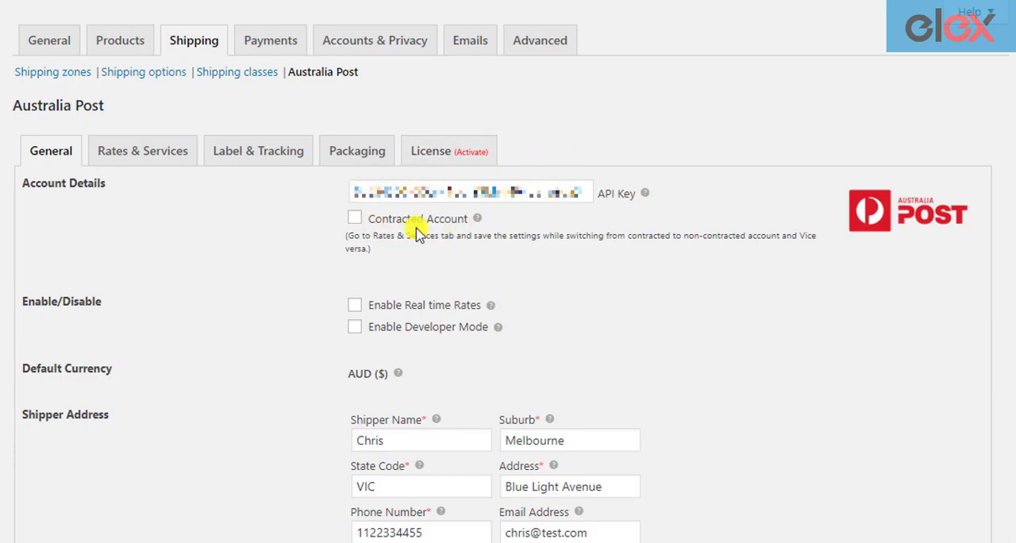
- Mark the Australia Post account as a contracted account and go through its API password and account number fields
click(353, 225)
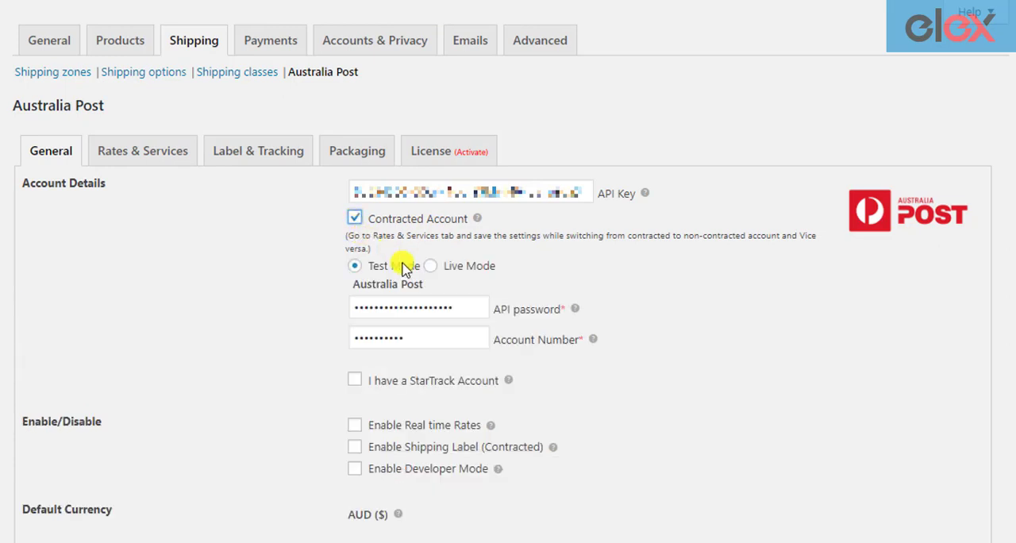
click(475, 307)
click(469, 336)
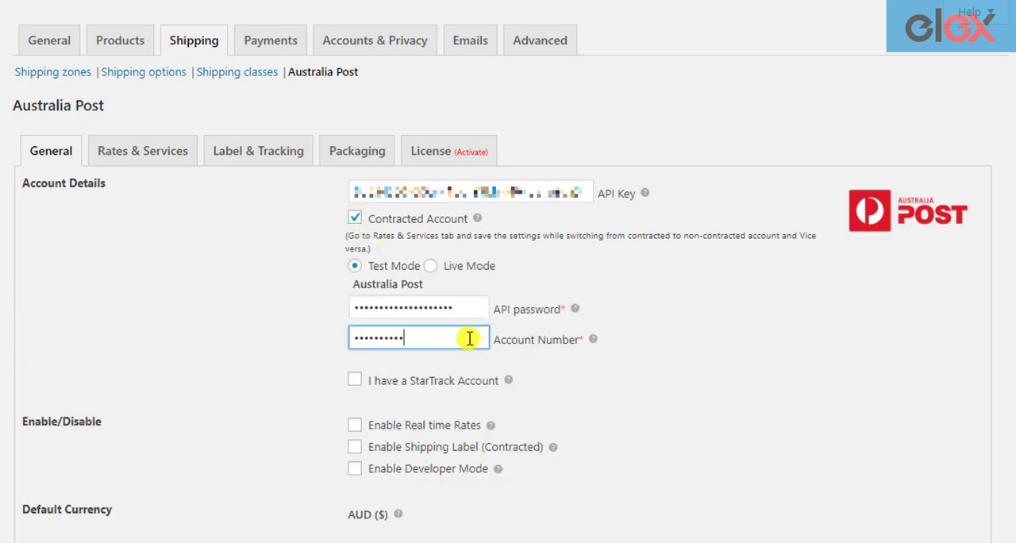
click(572, 358)
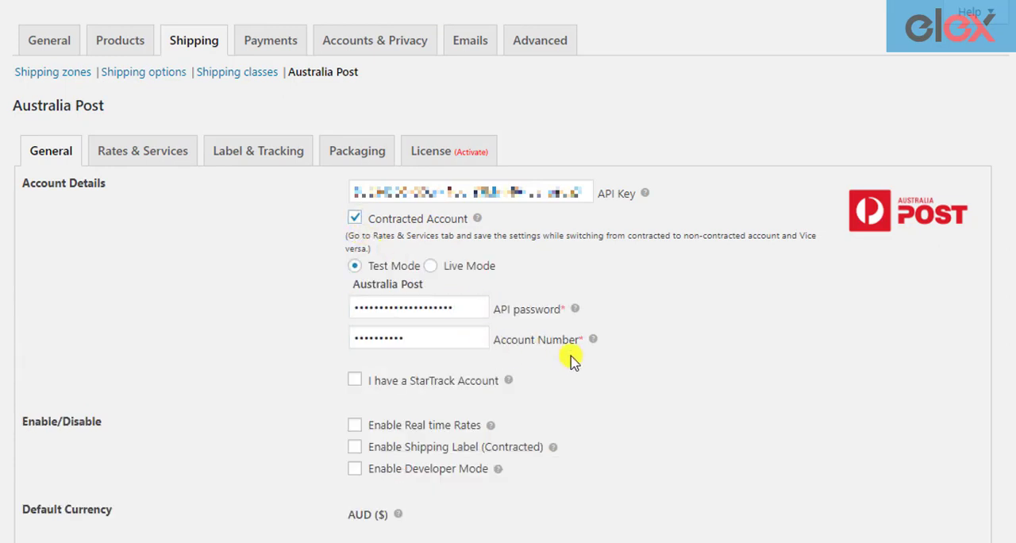
- Enable real-time rates and contracted shipping labels in the general Australia Post settings and save the changes
scroll(572, 358, down, 2)
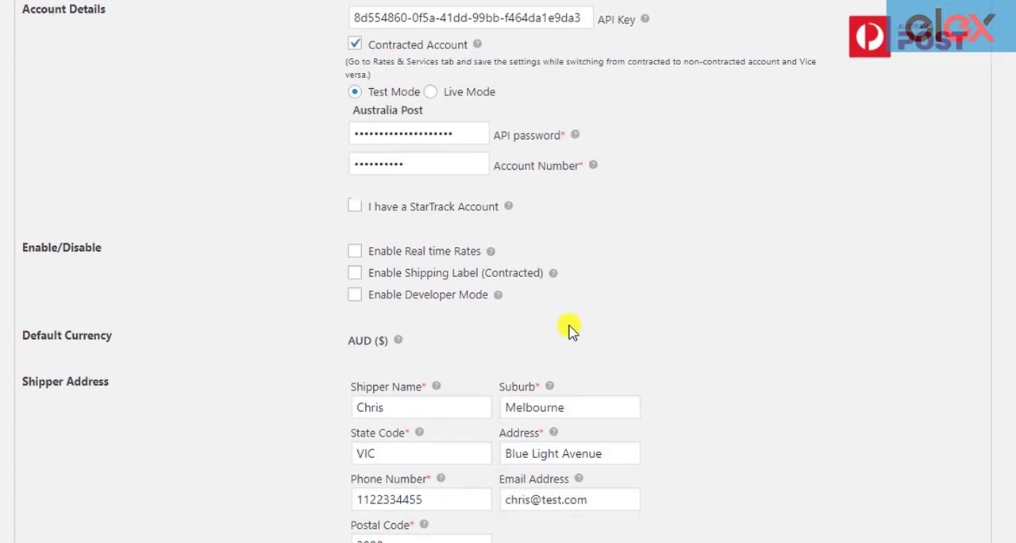
scroll(572, 330, down, 1)
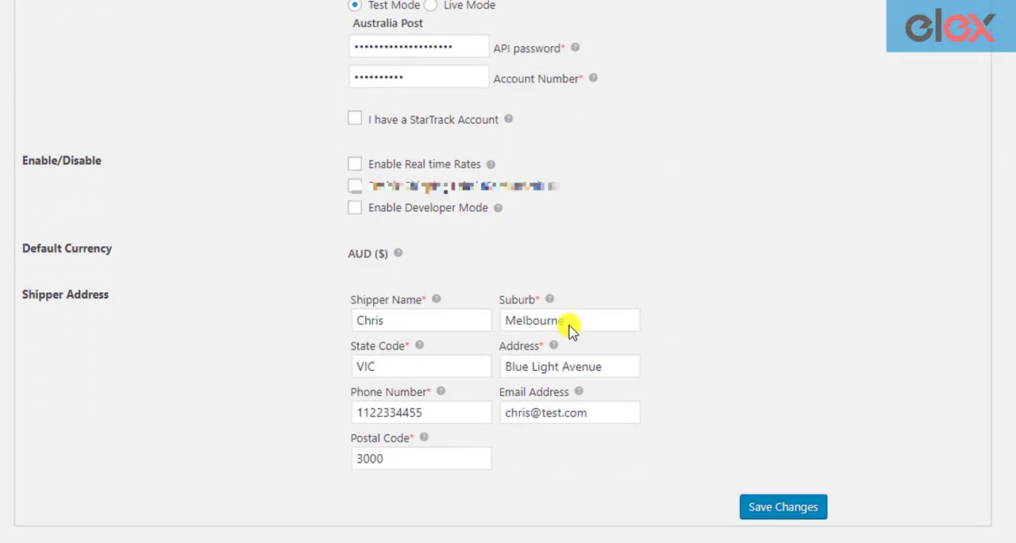
click(354, 165)
click(355, 187)
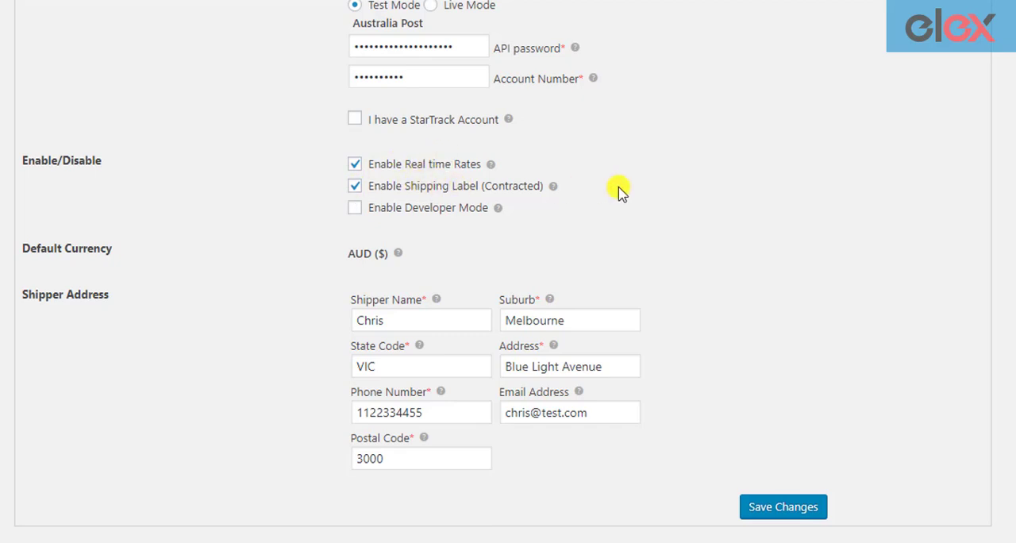
scroll(621, 191, down, 1)
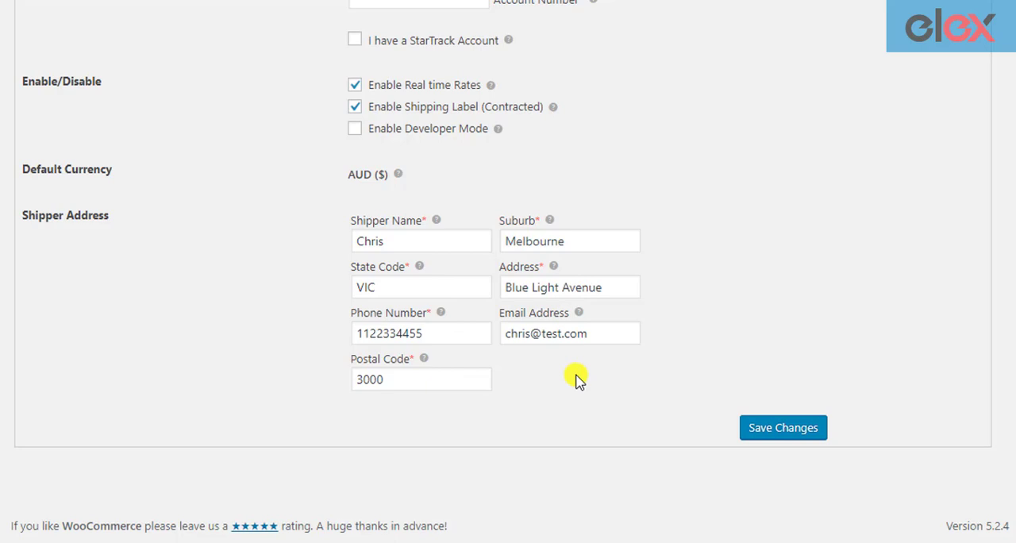
click(783, 429)
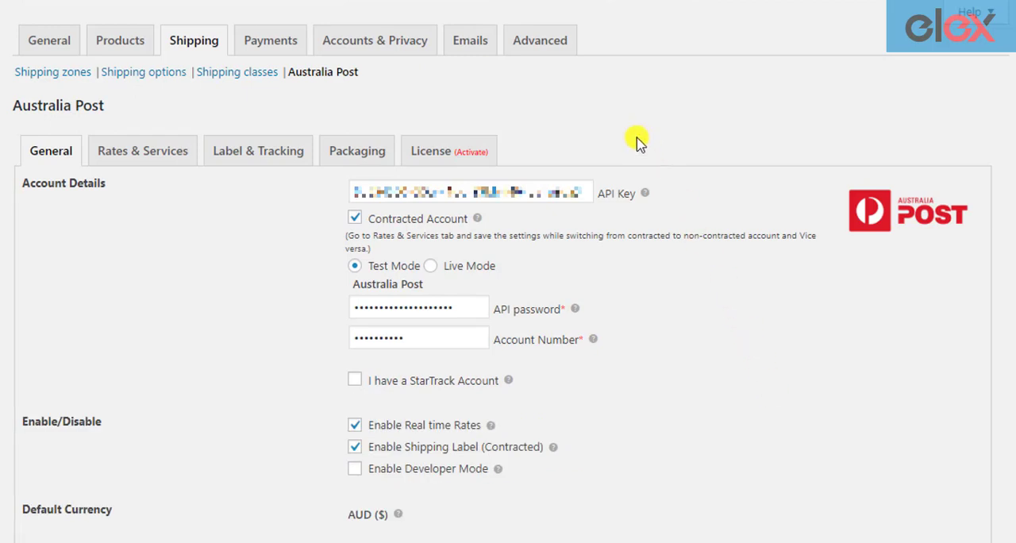
- In the label and tracking settings, enable showing the Australia Post logo on the shipment labels
click(256, 158)
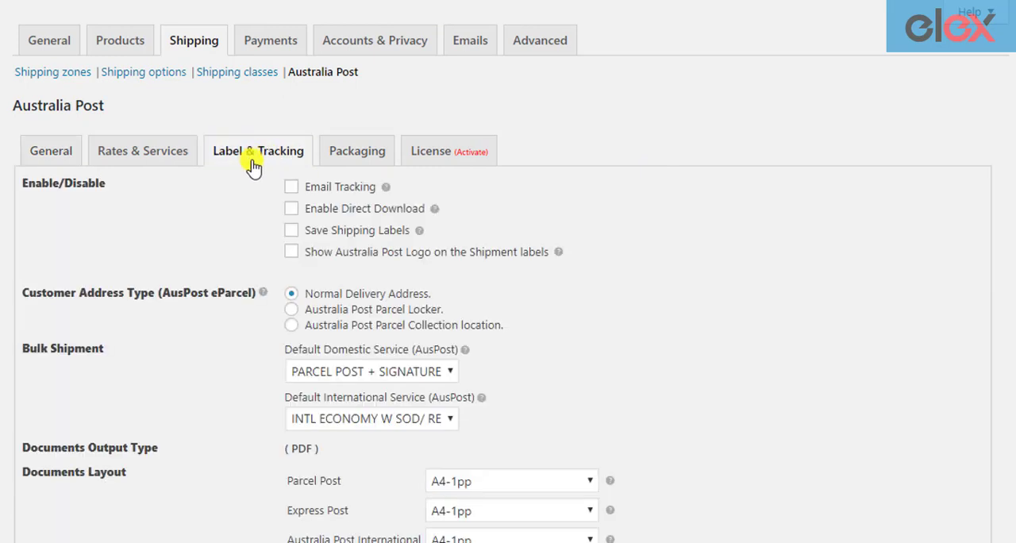
scroll(166, 233, down, 3)
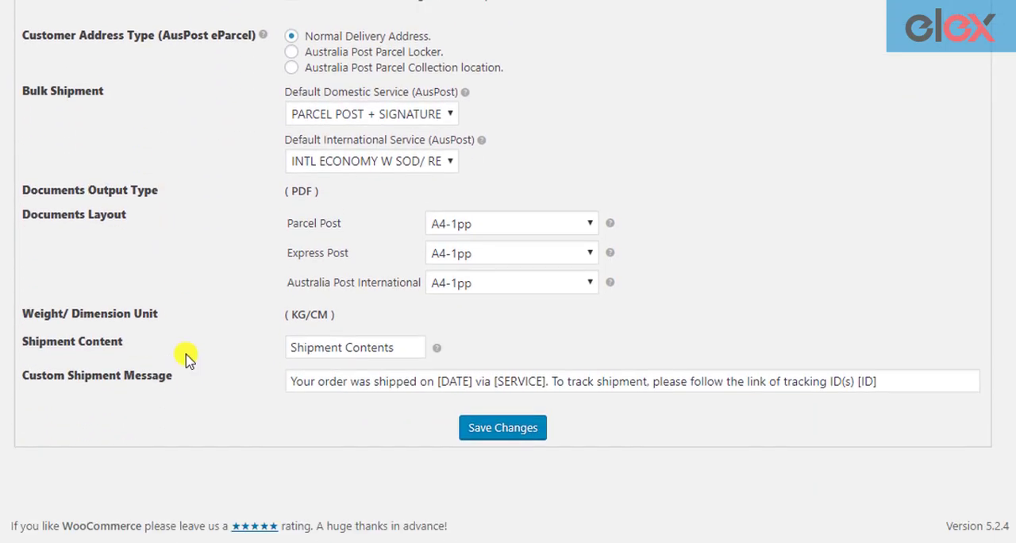
scroll(191, 358, up, 1)
scroll(194, 357, up, 2)
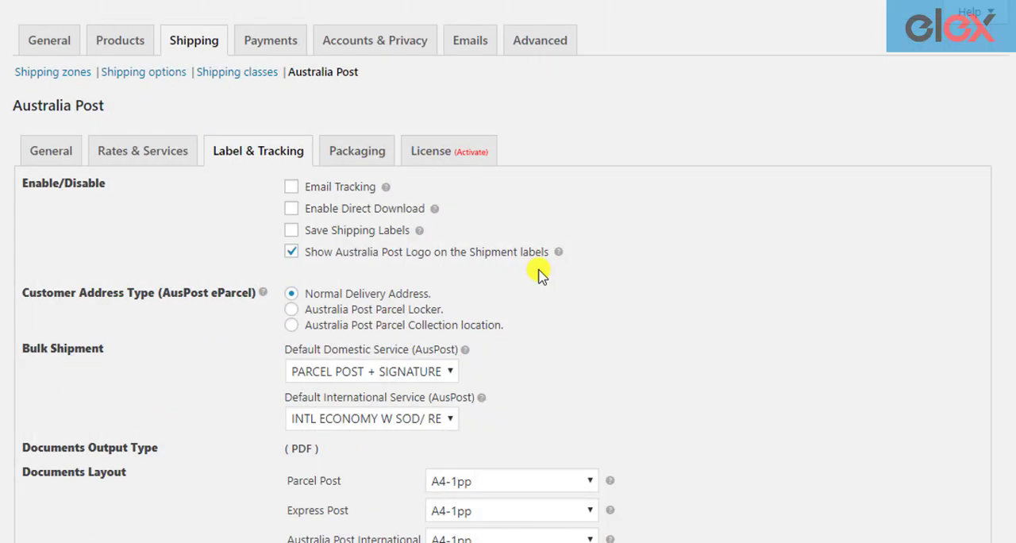
- Set the document layout to THERMAL-LABEL-A6-1PP for Parcel Post and Express Post, and choose A4-1pp for Australia Post International
scroll(537, 273, down, 2)
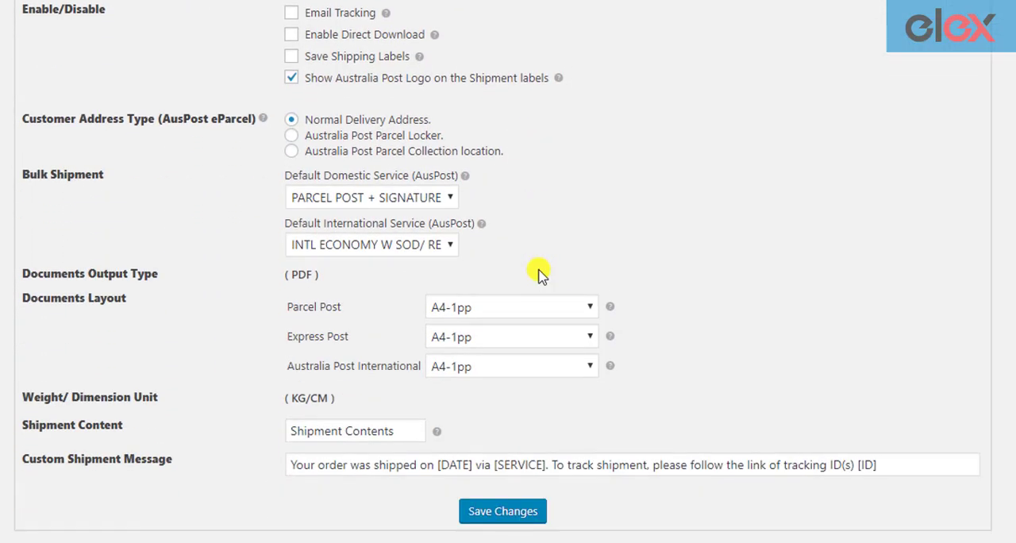
scroll(537, 273, down, 1)
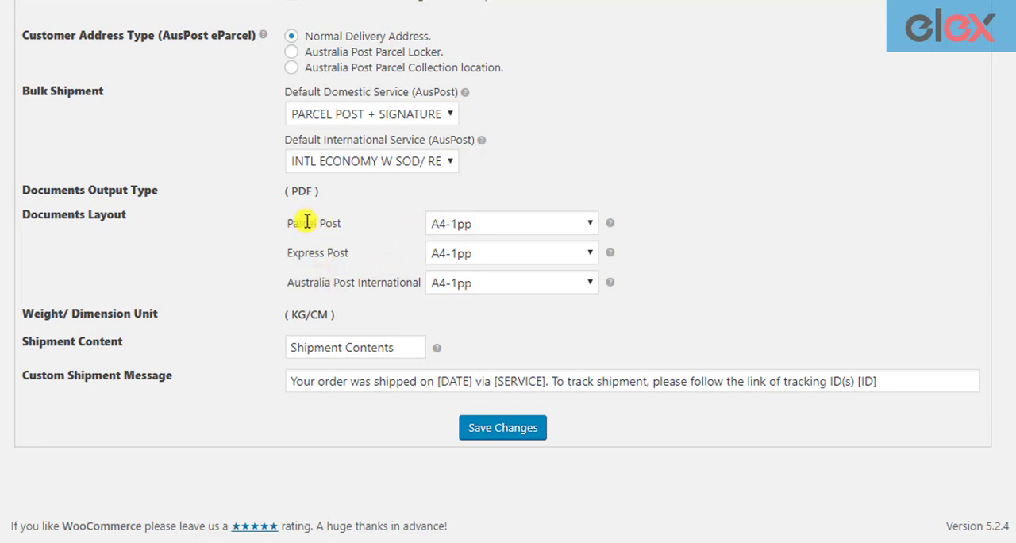
click(550, 224)
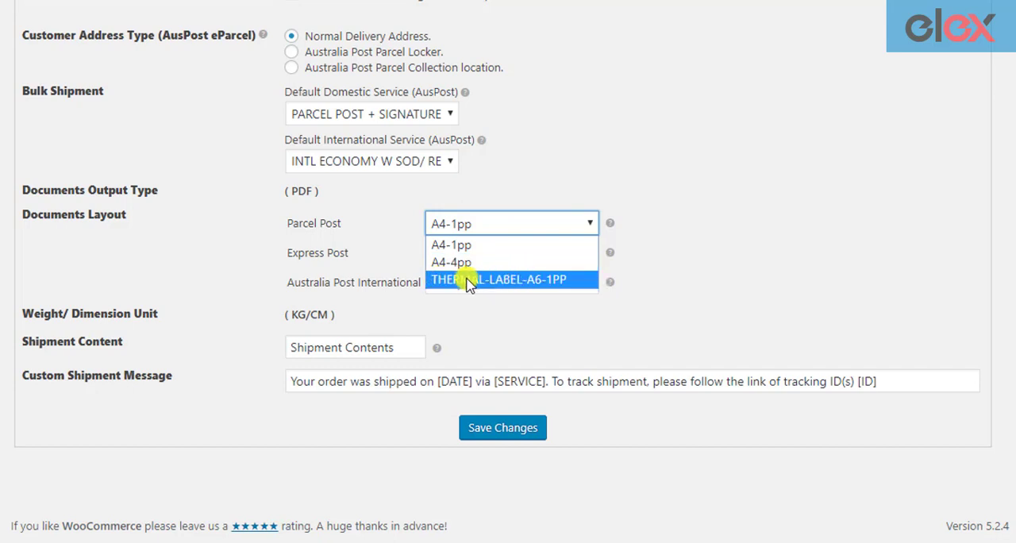
click(582, 284)
click(504, 259)
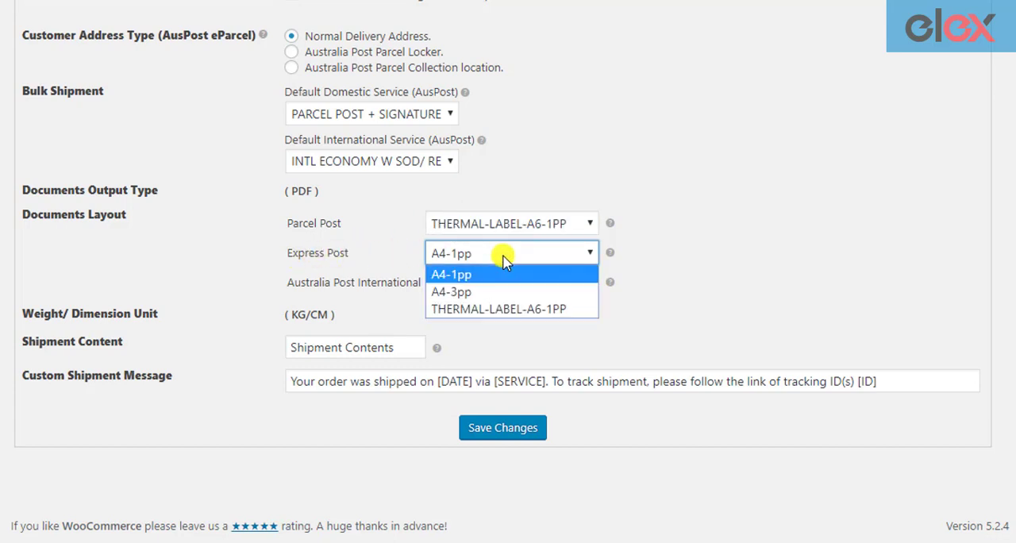
click(587, 311)
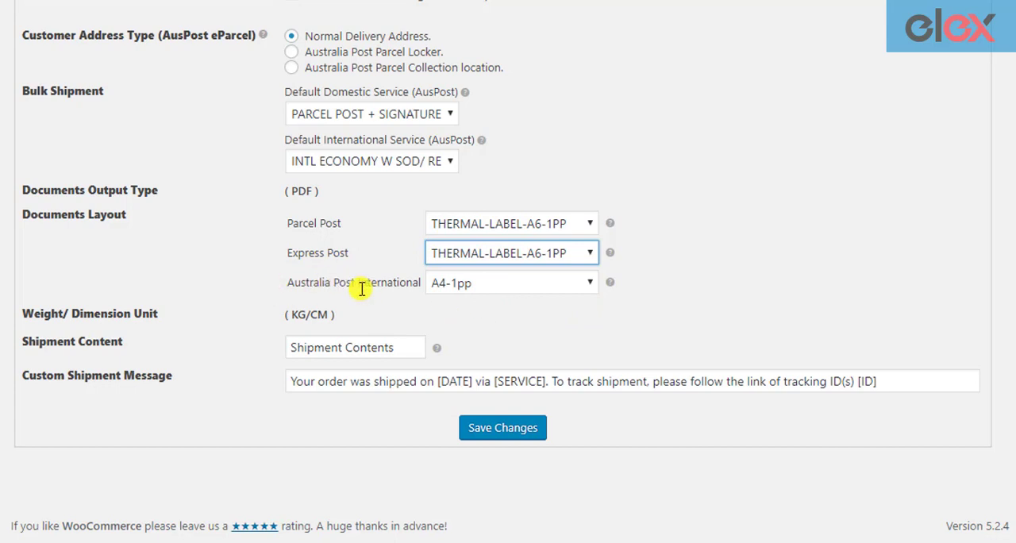
click(515, 288)
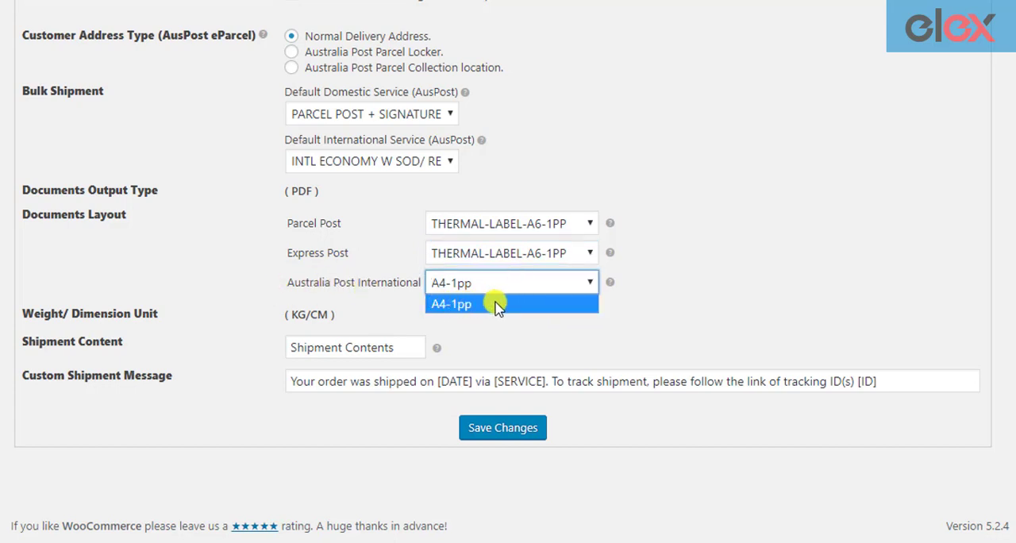
click(497, 307)
click(495, 302)
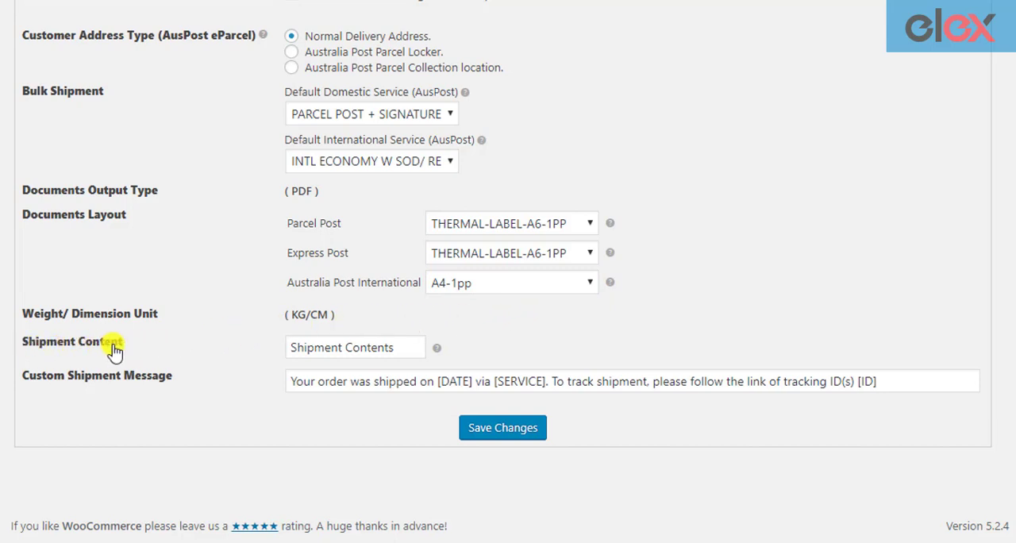
- Set the shipment content to "Fragile Items" and save the label and tracking settings
drag(406, 347, 267, 352)
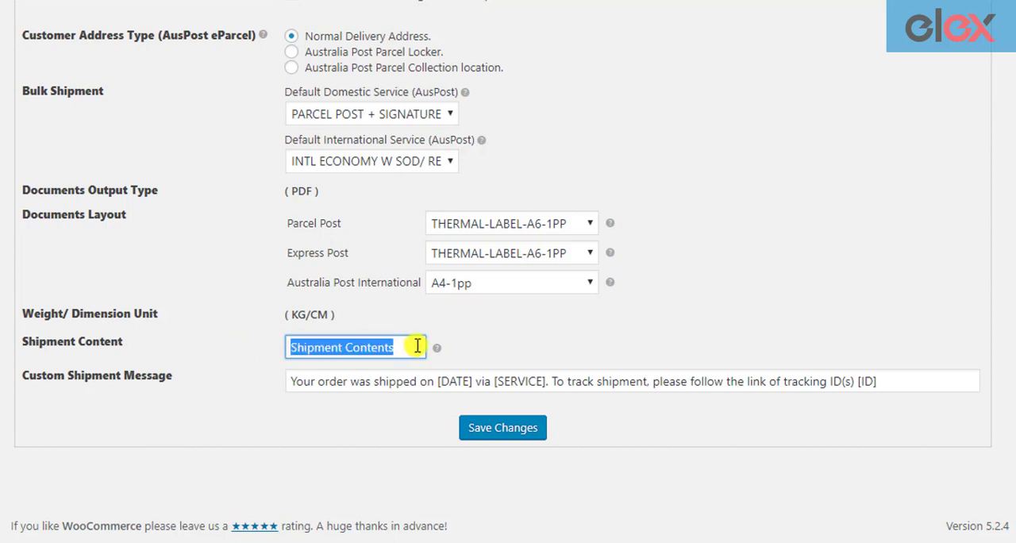
key(BackSpace)
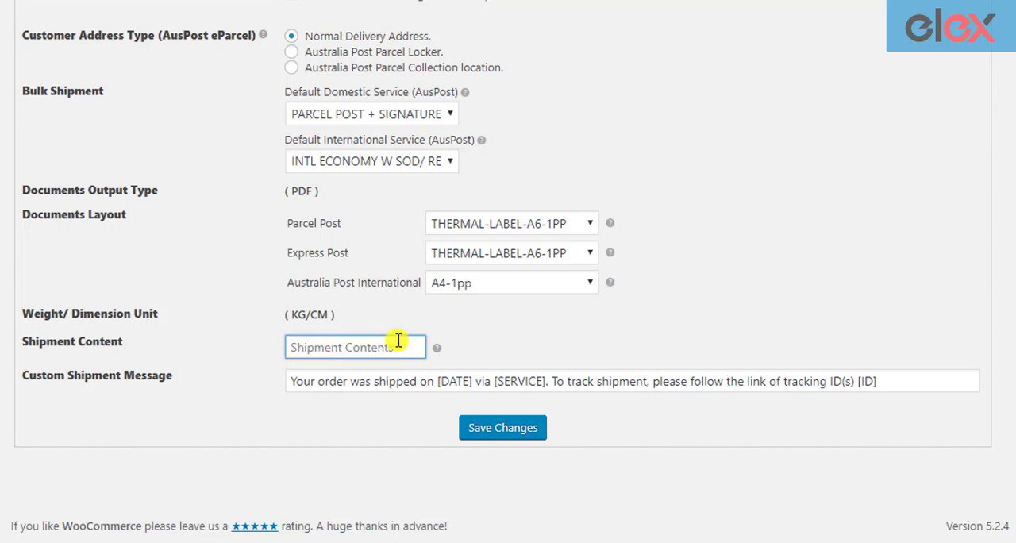
text(Fragile Items)
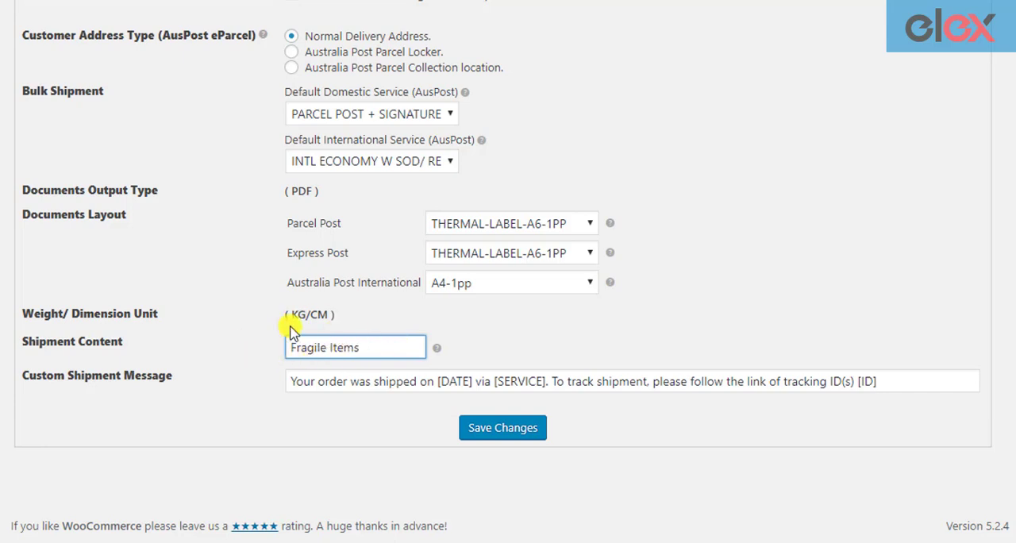
click(523, 349)
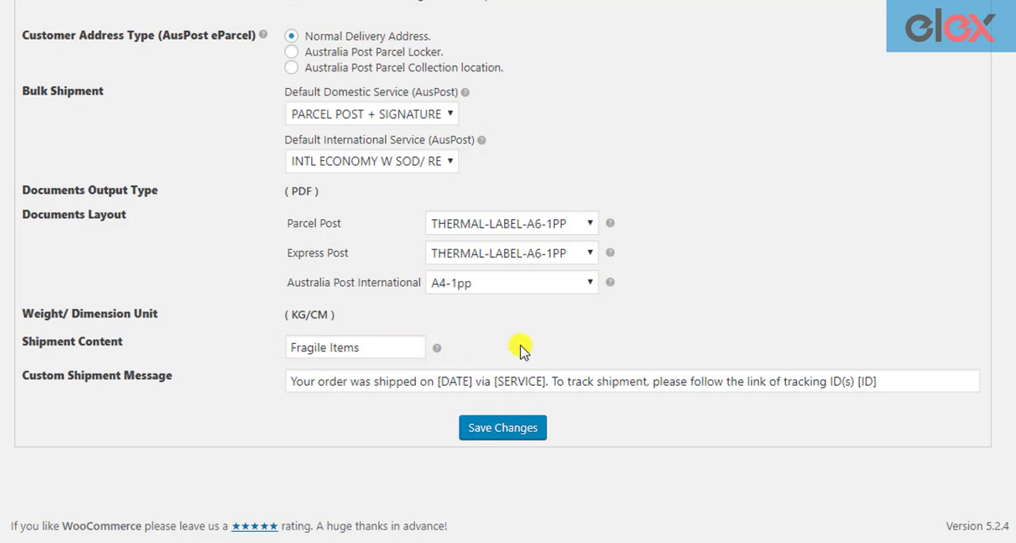
click(493, 431)
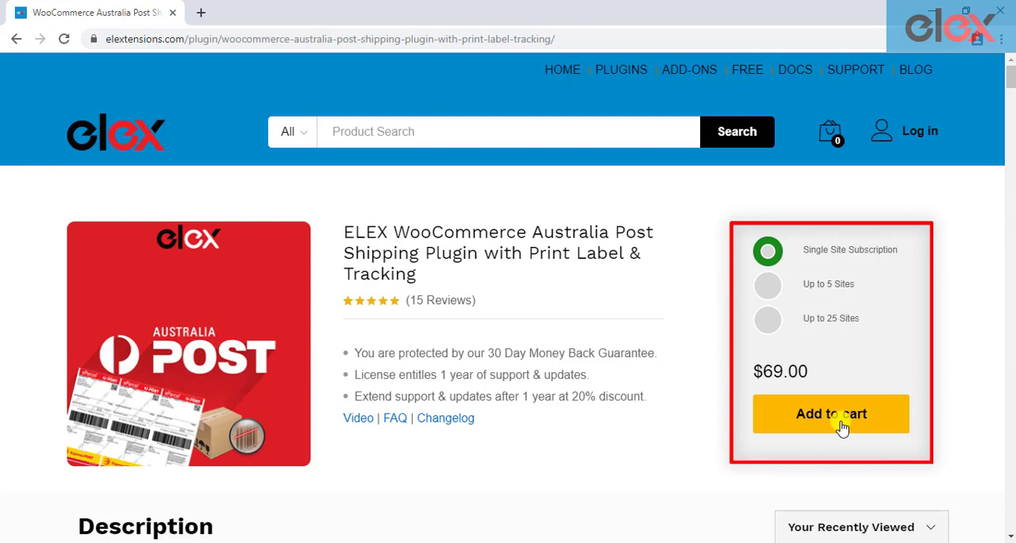
scroll(721, 428, down, 5)
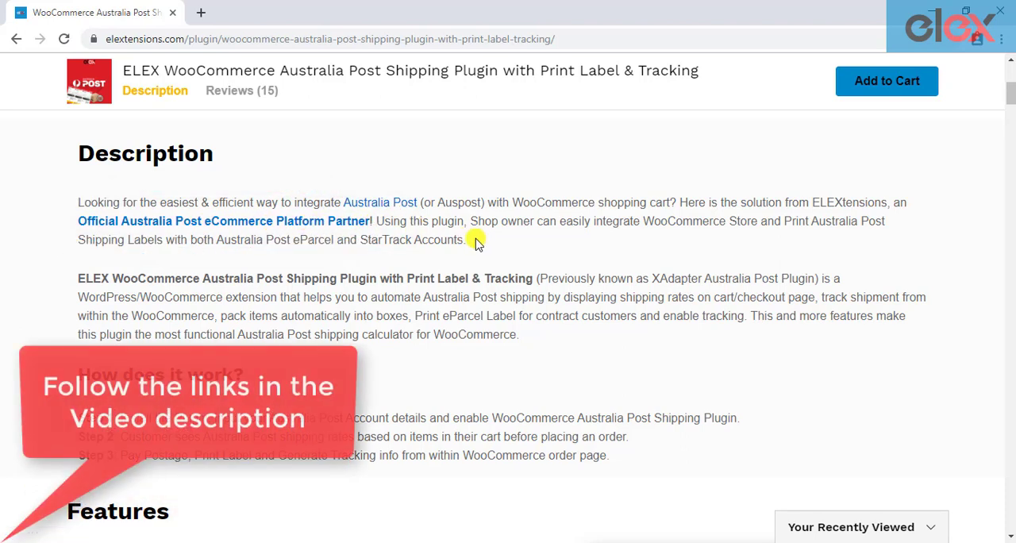
scroll(525, 261, up, 6)
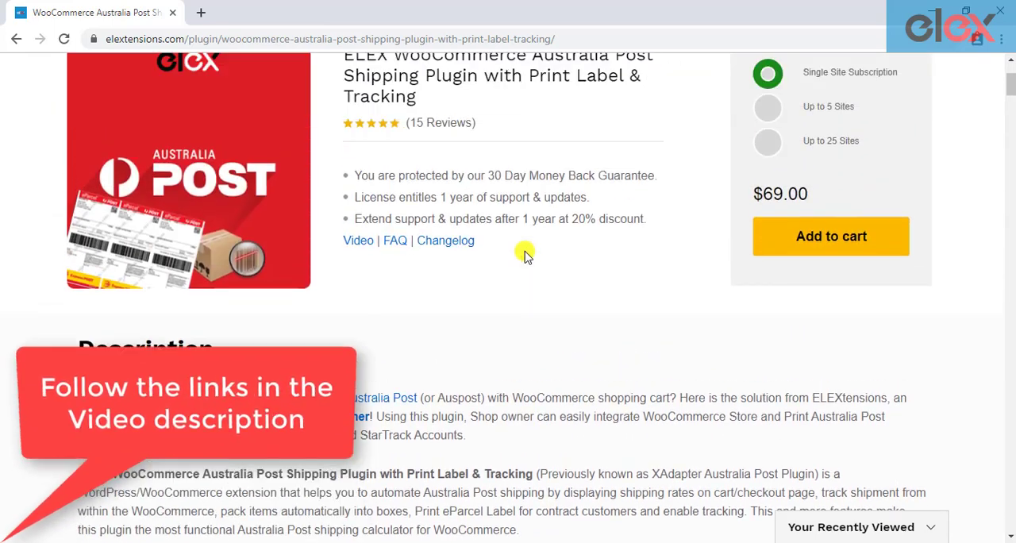